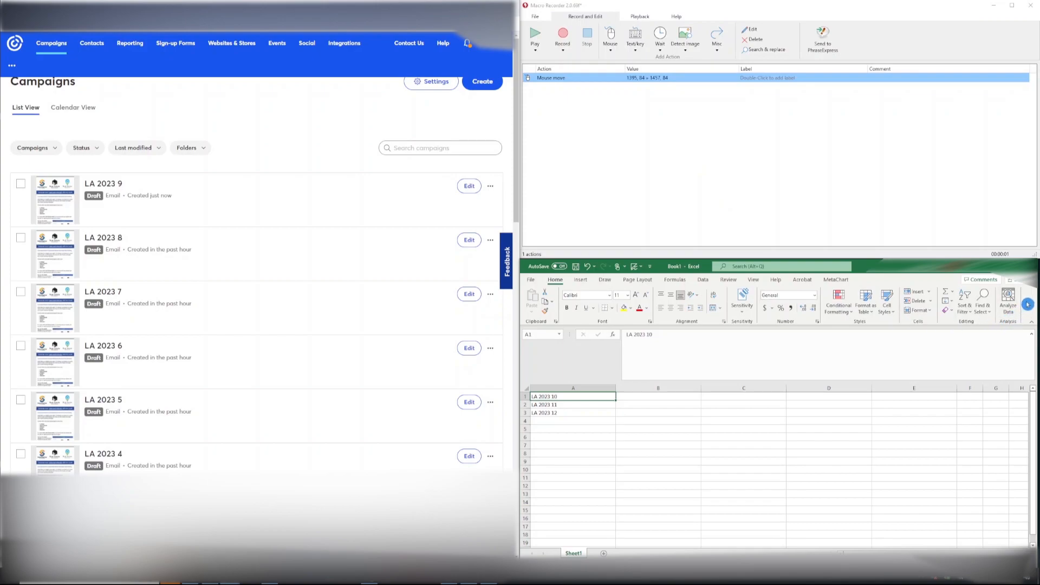
Step: Start a new macro recording without saving the existing one
{"action": "left_click", "coordinate": [116, 190]}
{"action": "left_click", "coordinate": [547, 37]}
{"action": "left_click", "coordinate": [565, 35]}
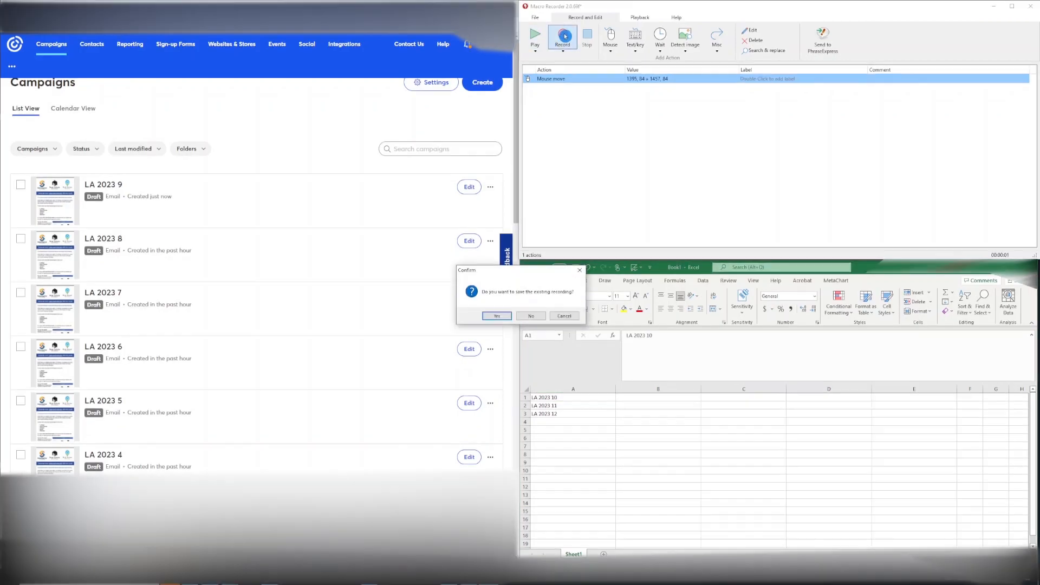
{"action": "left_click", "coordinate": [538, 317]}
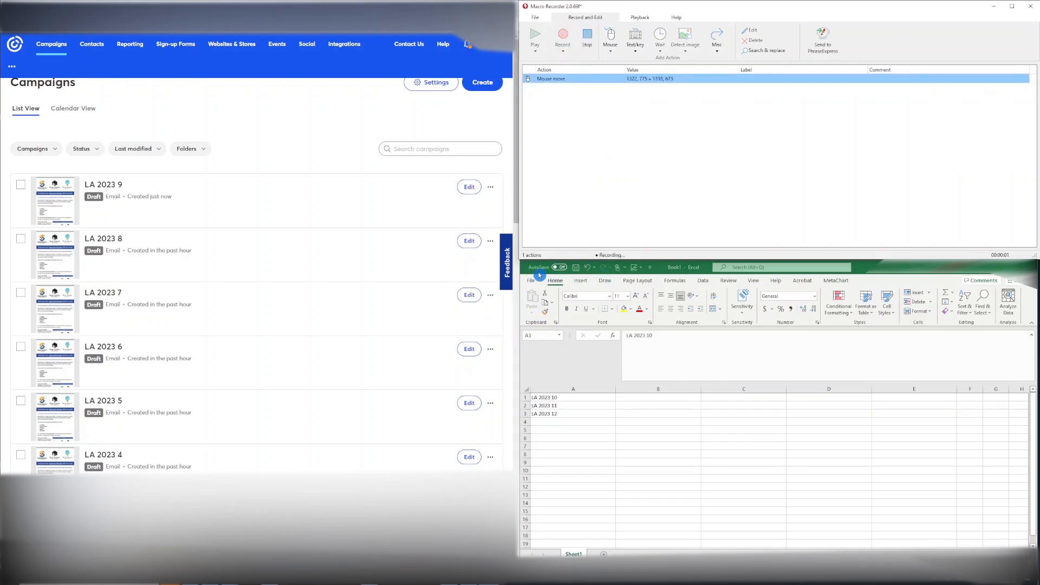
Step: Begin duplicating the LA 2023 9 campaign and copy the new name from cell A1 of the spreadsheet
{"action": "left_click", "coordinate": [491, 188]}
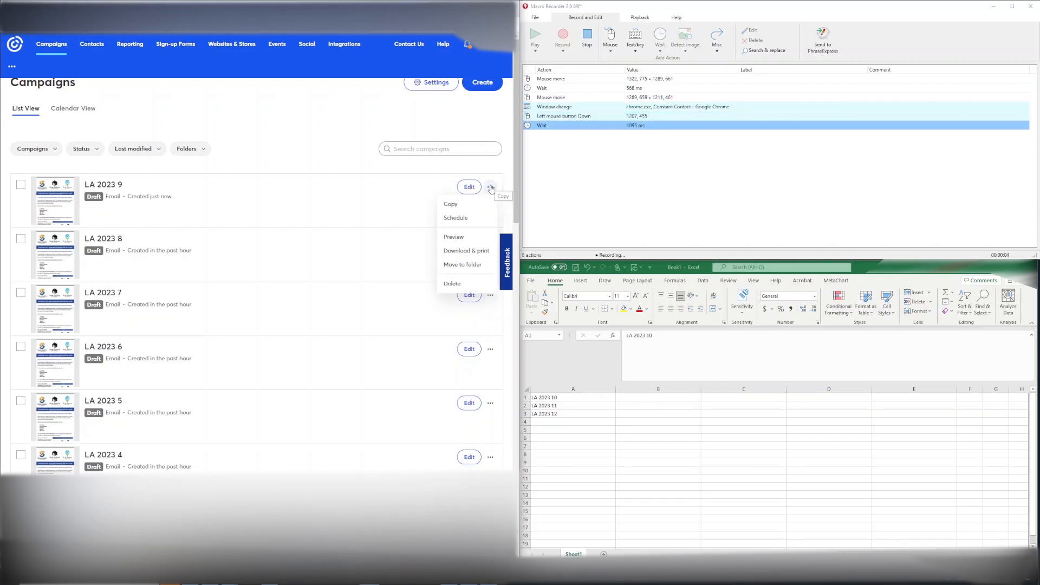
{"action": "left_click", "coordinate": [454, 205]}
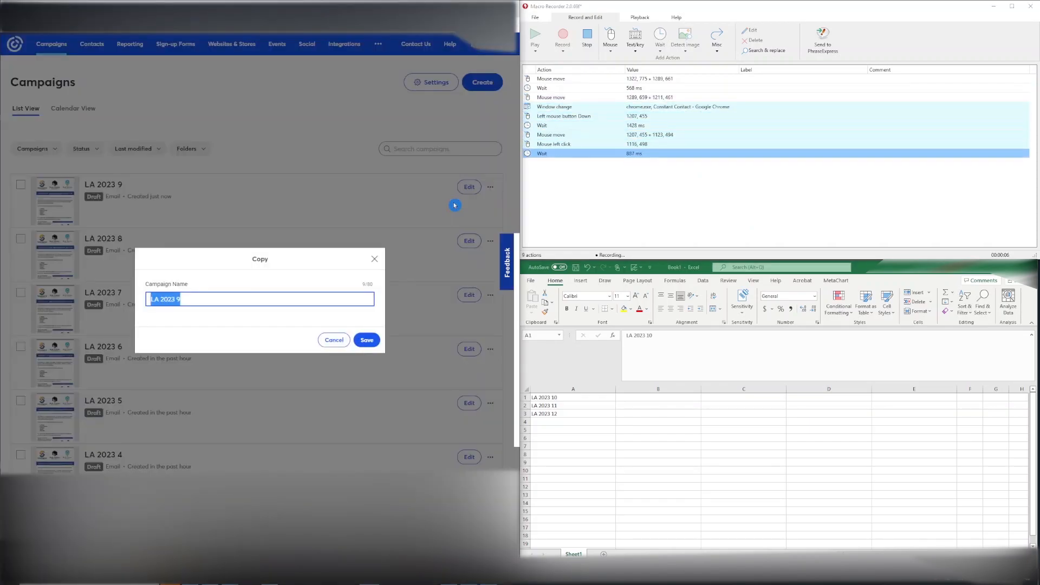
{"action": "left_click", "coordinate": [1029, 299]}
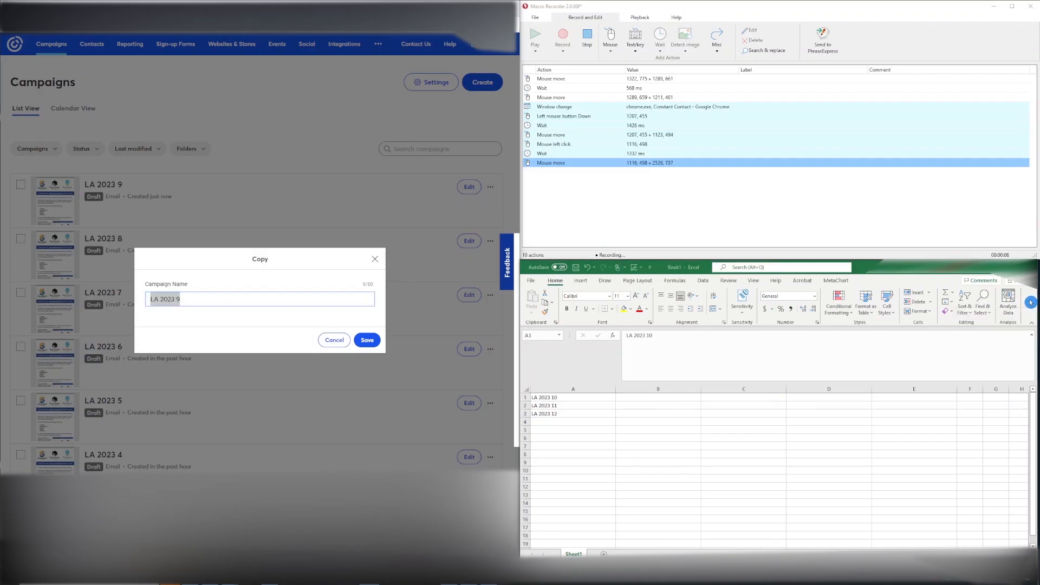
{"action": "key", "text": "ctrl+c"}
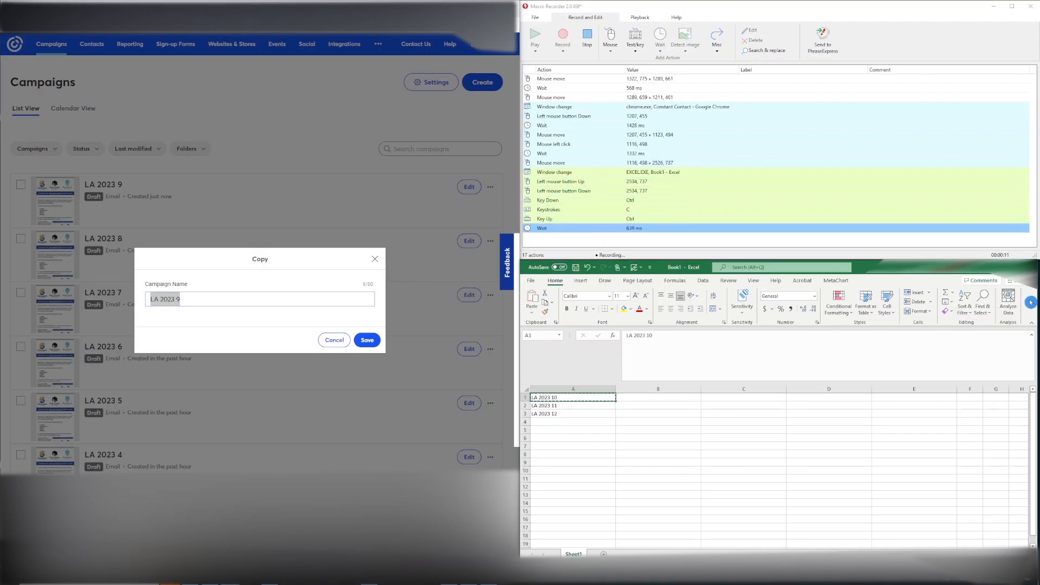
Step: Replace the duplicate's campaign name with the copied LA 2023 10 and save it
{"action": "left_click", "coordinate": [254, 298]}
{"action": "key", "text": "ctrl+a"}
{"action": "key", "text": "BackSpace"}
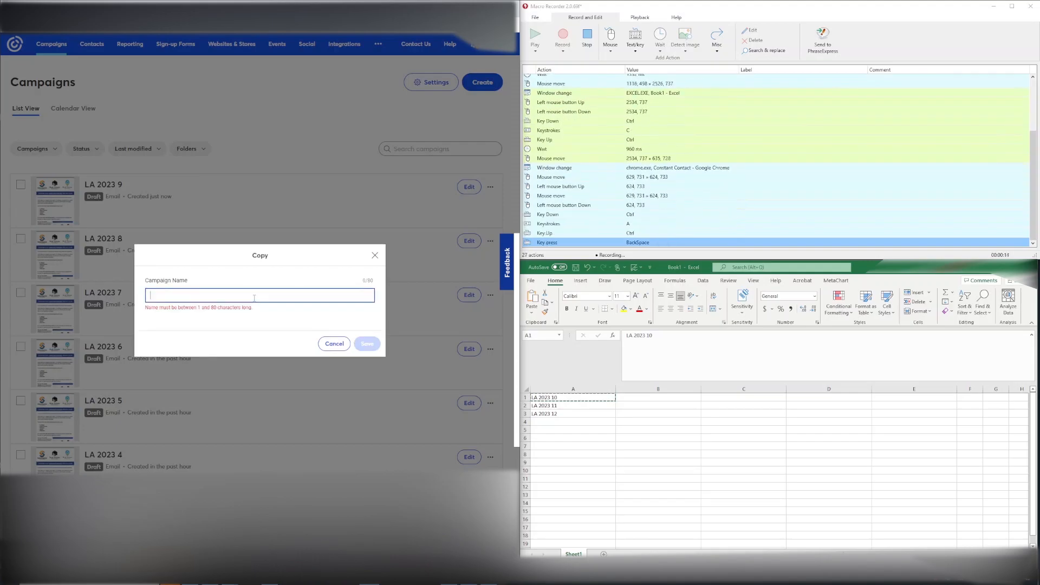
{"action": "key", "text": "ctrl+v"}
{"action": "left_click", "coordinate": [371, 347]}
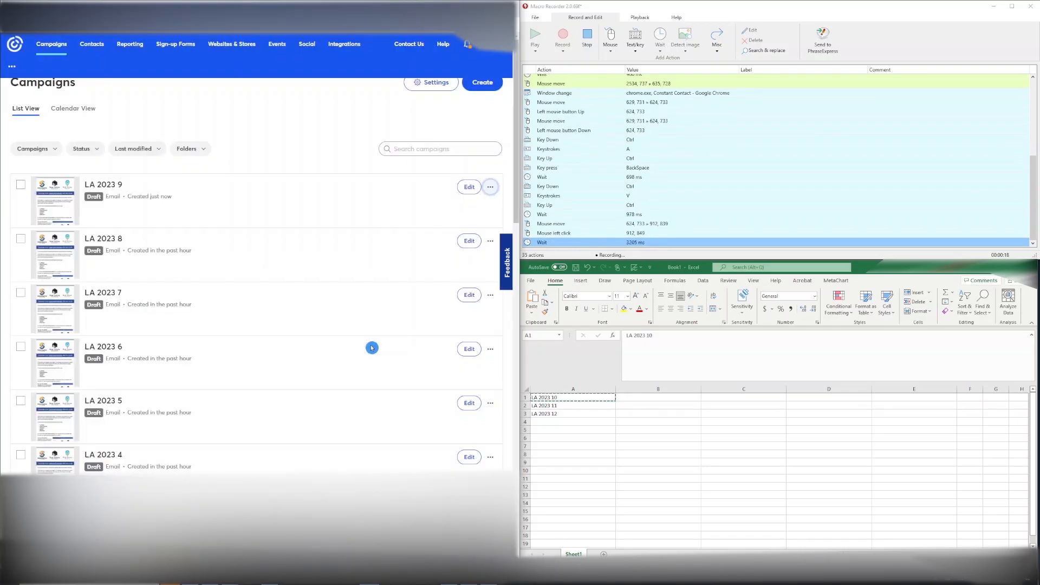
Step: Delete cell A1 in the spreadsheet, shifting the cells below up
{"action": "left_click", "coordinate": [1029, 297]}
{"action": "key", "text": "ctrl+minus"}
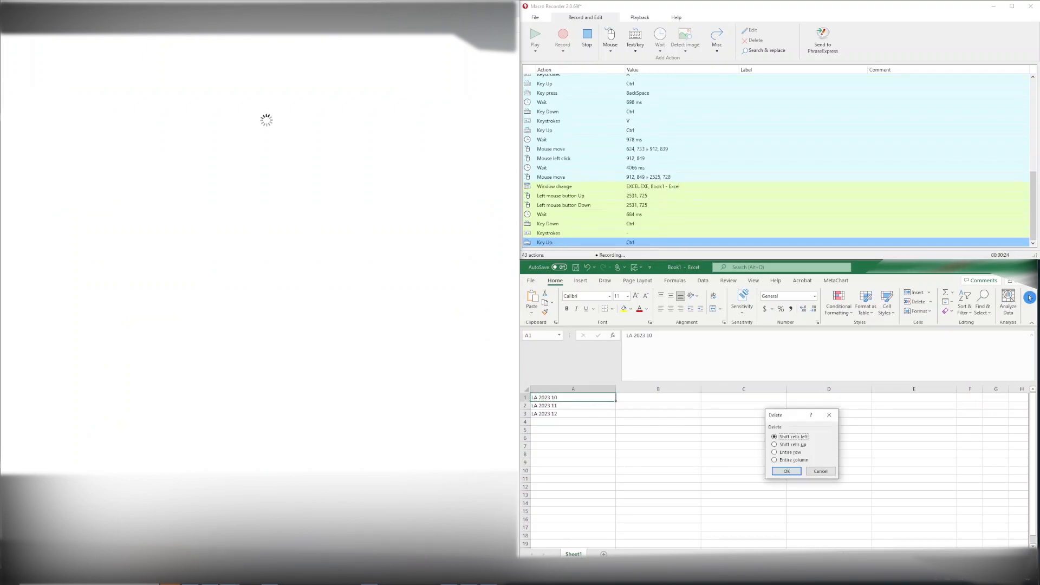
{"action": "key", "text": "u"}
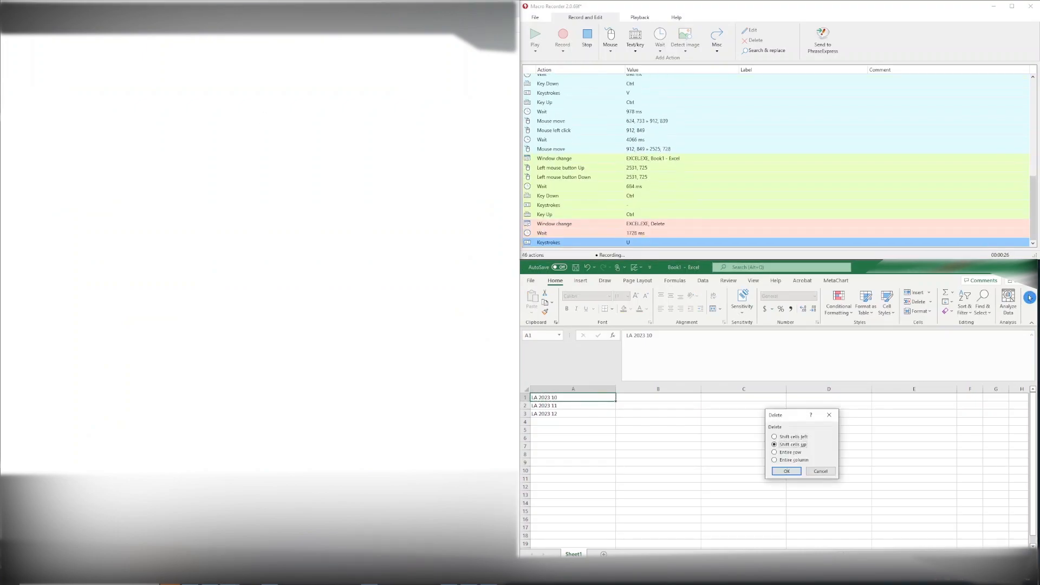
{"action": "key", "text": "Return"}
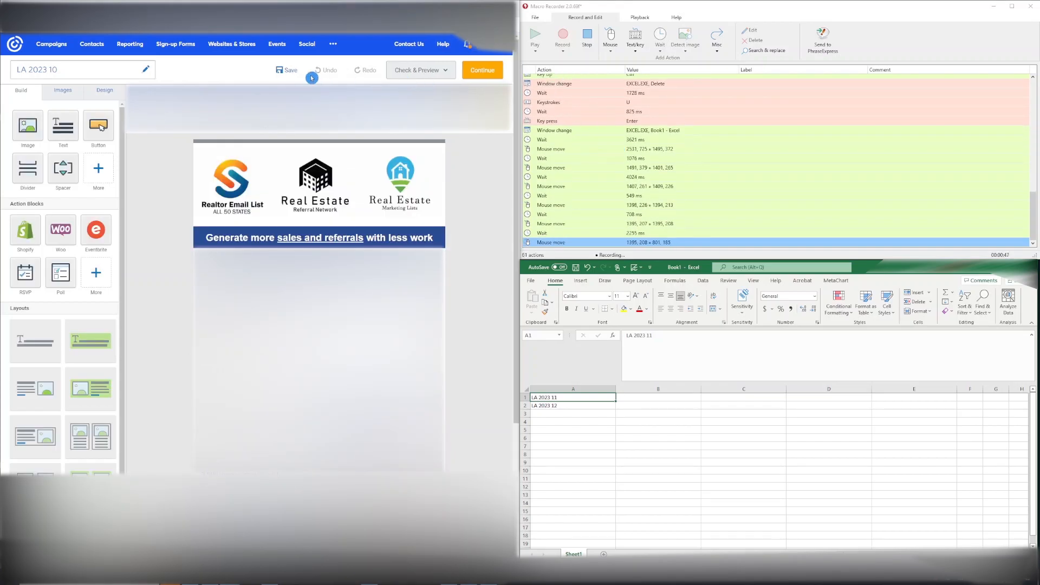
Step: Return to the campaigns list and stop the macro recording
{"action": "left_click", "coordinate": [46, 46]}
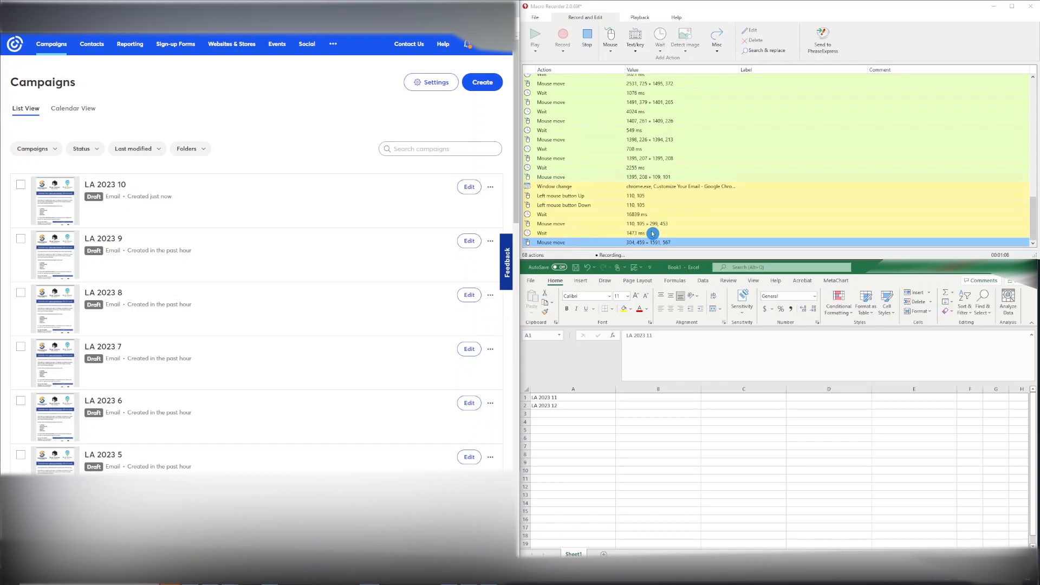
{"action": "left_click", "coordinate": [586, 36]}
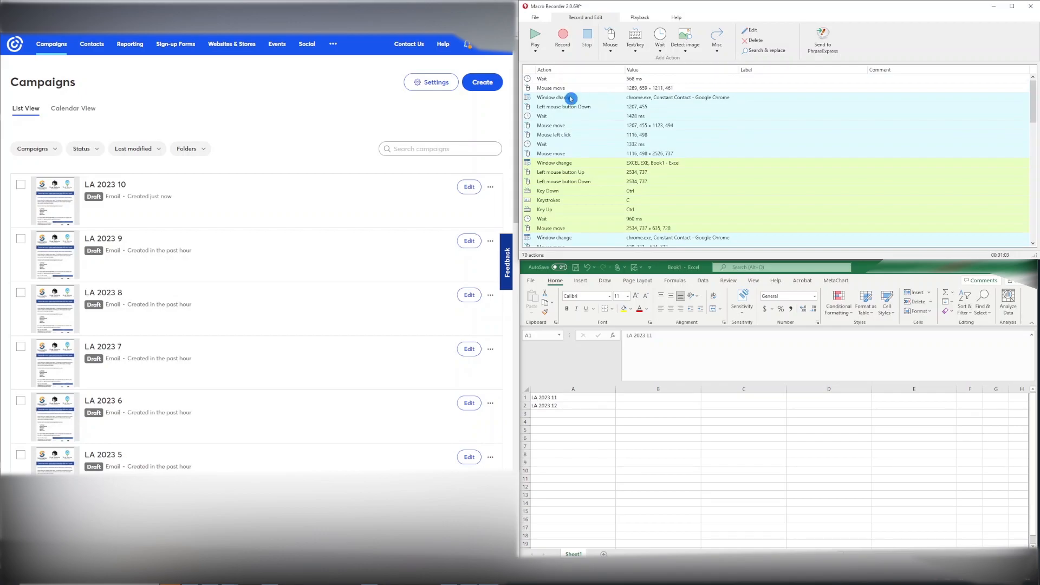
Step: Delete the macro's first window-change action and exclude focus changes from playback
{"action": "left_click", "coordinate": [568, 99]}
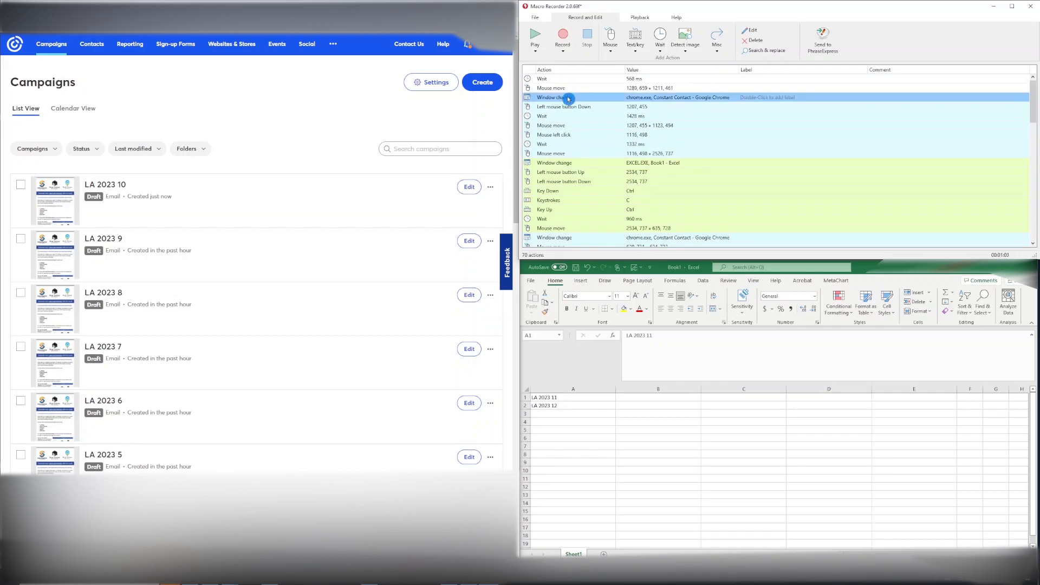
{"action": "key", "text": "Delete"}
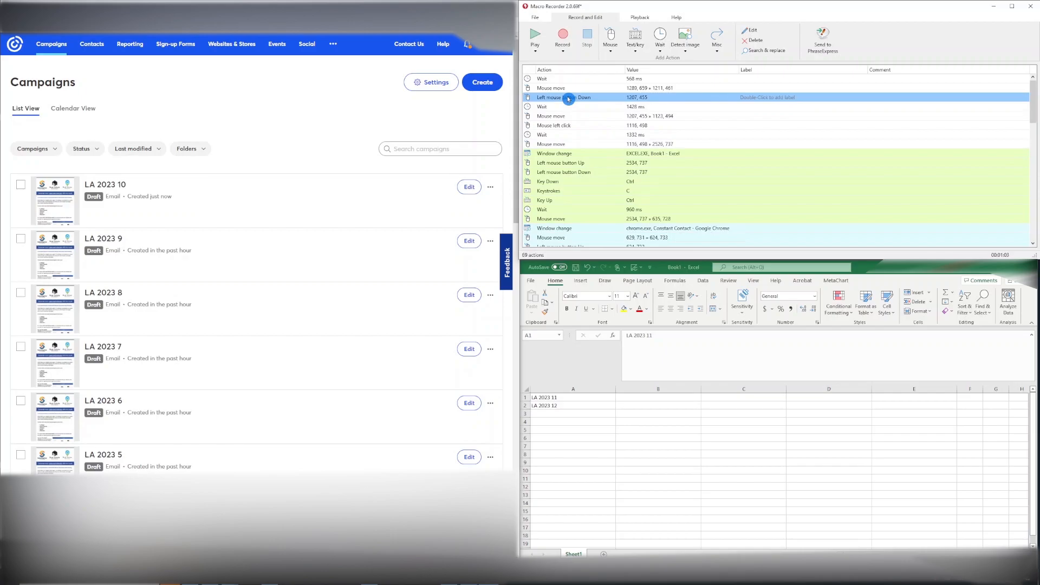
{"action": "left_click", "coordinate": [641, 20]}
{"action": "left_click", "coordinate": [664, 44]}
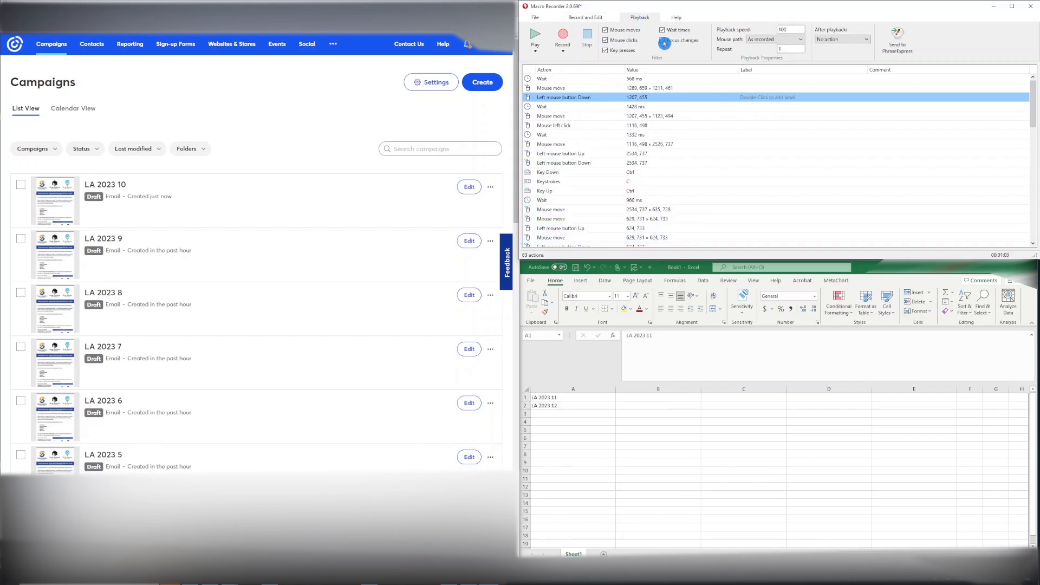
Step: Change the recorded left-button Down action at 1207, 455 to a Click action
{"action": "double_click", "coordinate": [558, 98]}
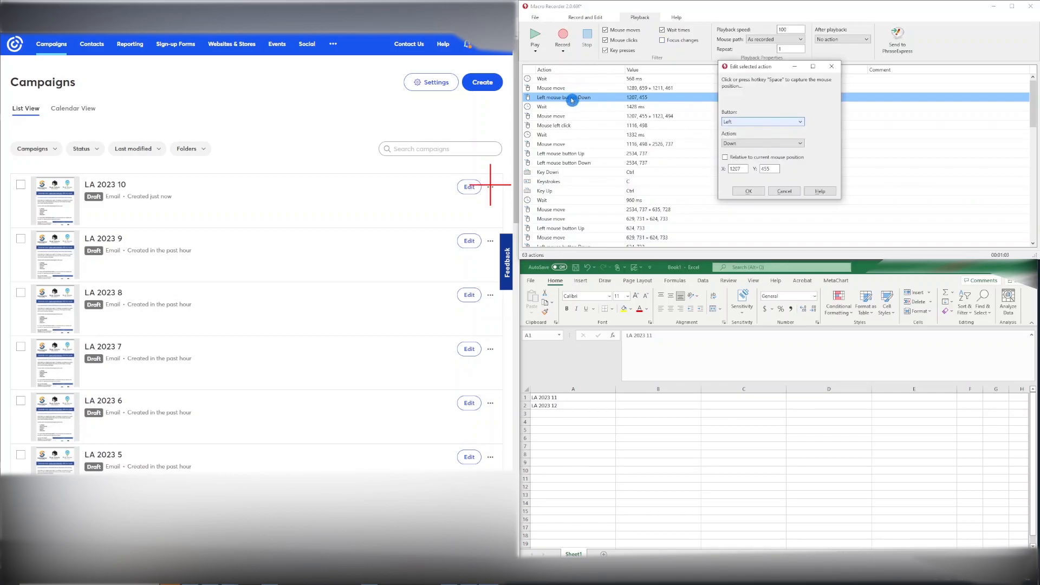
{"action": "left_click", "coordinate": [745, 143]}
{"action": "left_click", "coordinate": [742, 152]}
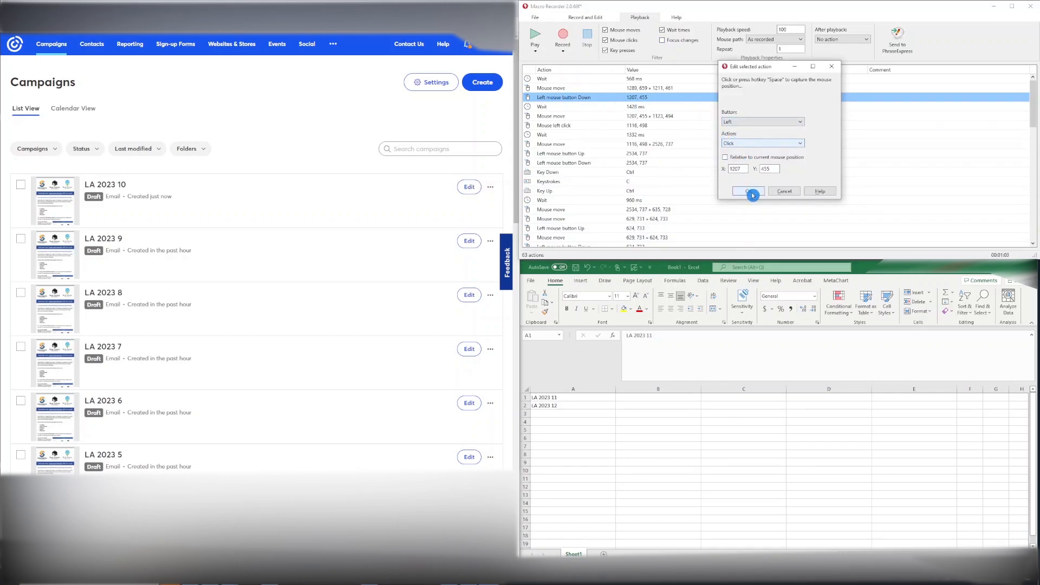
{"action": "left_click", "coordinate": [748, 190]}
Step: Delete the left-button Up action at 2534, 737 and change the Down action there to Click
{"action": "left_click", "coordinate": [581, 154]}
{"action": "key", "text": "Delete"}
{"action": "double_click", "coordinate": [579, 154]}
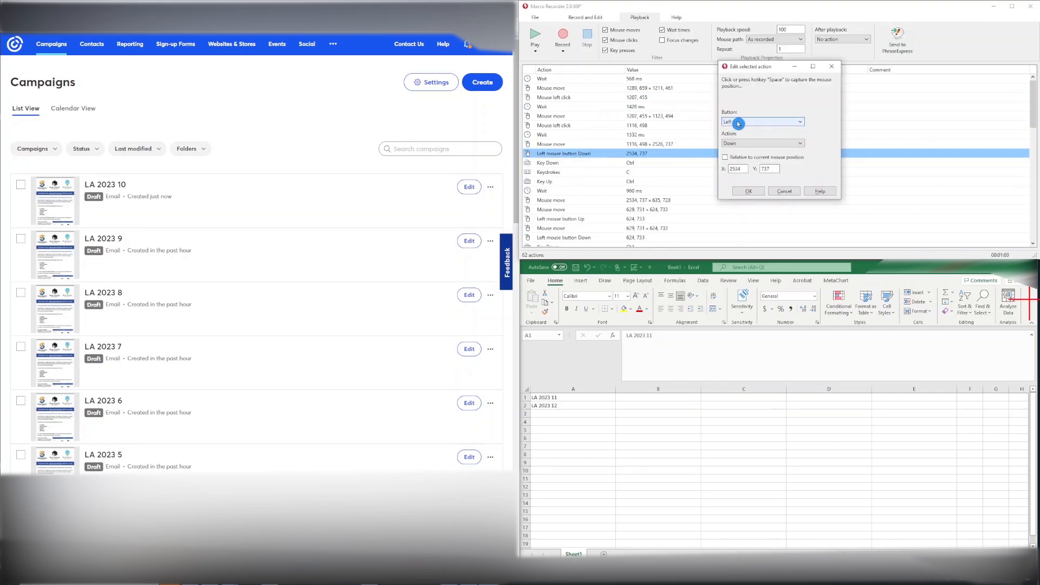
{"action": "left_click", "coordinate": [748, 144]}
{"action": "left_click", "coordinate": [746, 152]}
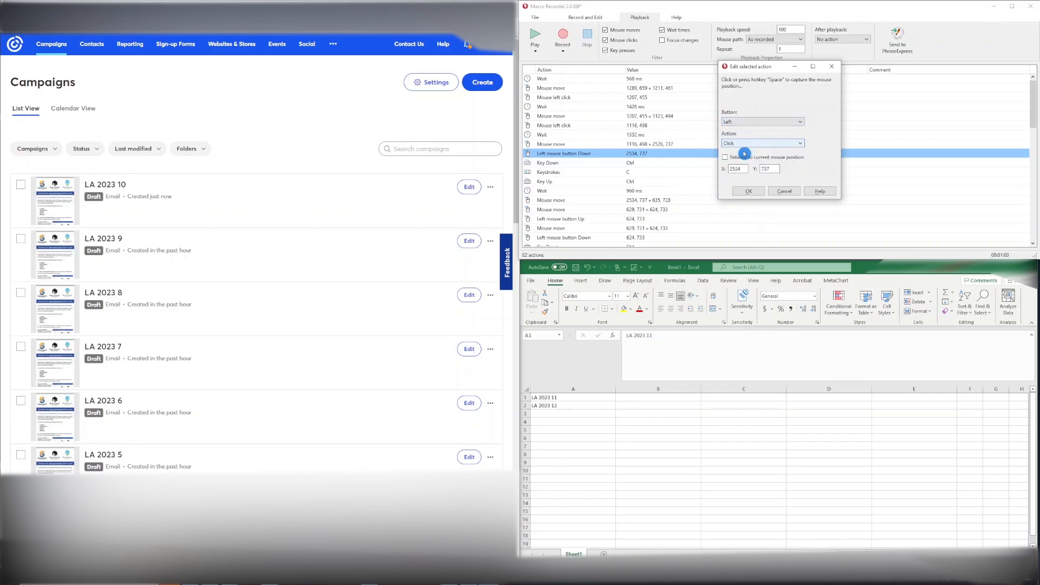
{"action": "left_click", "coordinate": [749, 192]}
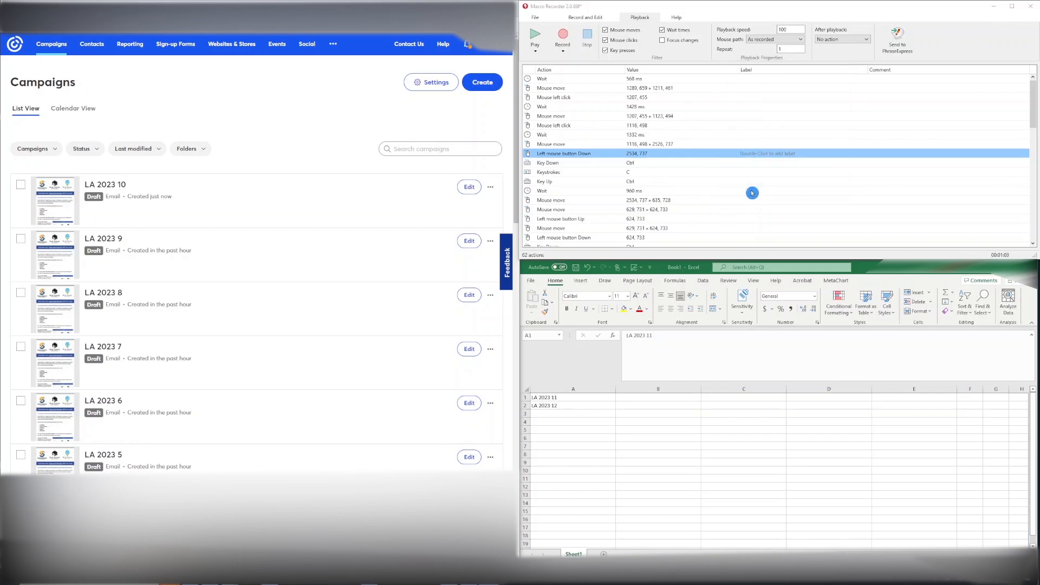
Step: Delete the left-button Up action at 624, 733 and change the matching Down action to Click
{"action": "left_click", "coordinate": [577, 219]}
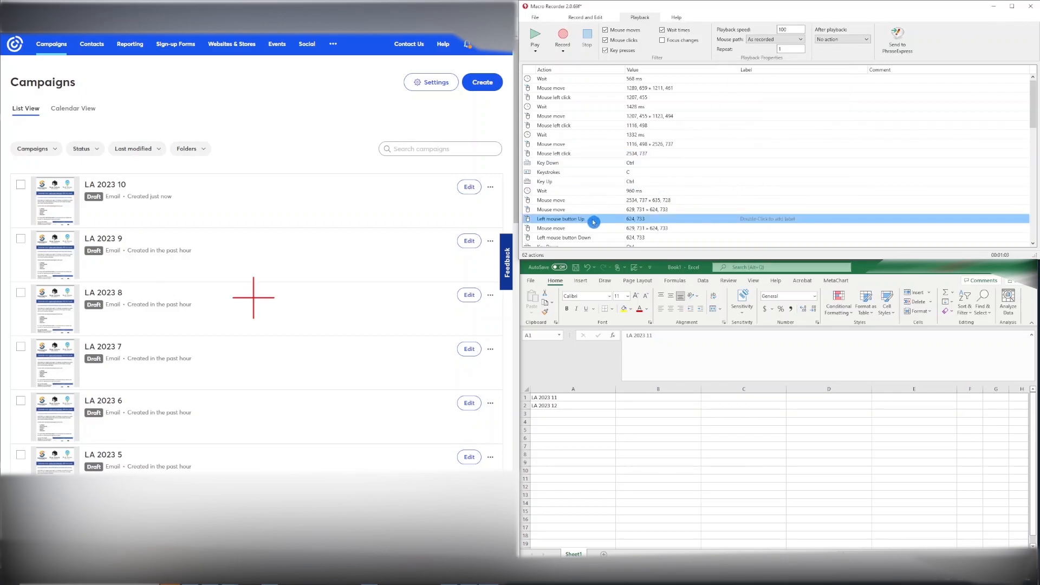
{"action": "key", "text": "Delete"}
{"action": "double_click", "coordinate": [579, 228]}
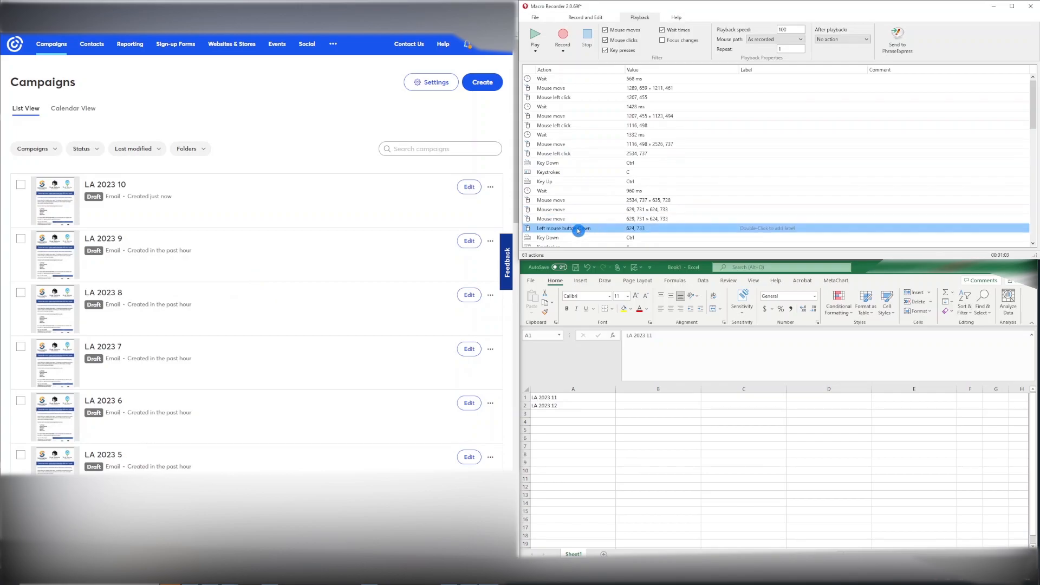
{"action": "left_click", "coordinate": [751, 144]}
{"action": "left_click", "coordinate": [743, 152]}
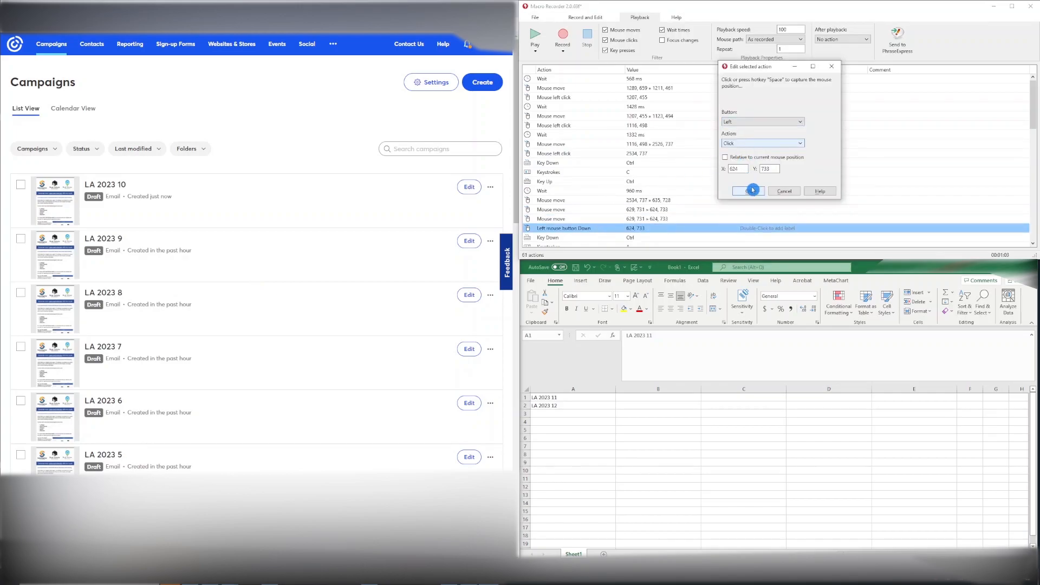
{"action": "left_click", "coordinate": [748, 191]}
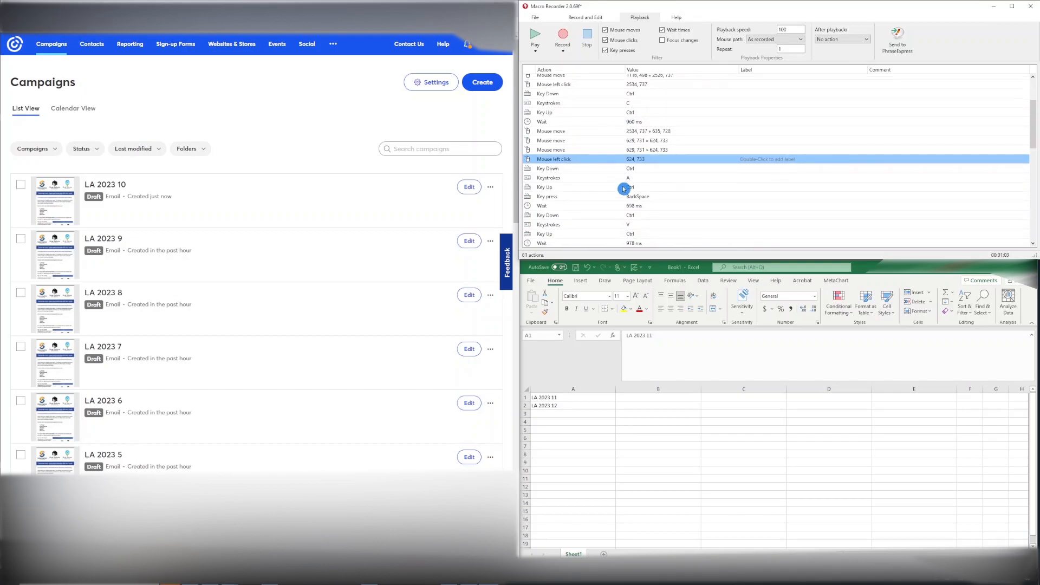
Step: Delete the left-button Up action at 2531, 725 and change the Down action there to Click
{"action": "scroll", "coordinate": [618, 163], "scroll_direction": "down", "scroll_amount": 1}
{"action": "scroll", "coordinate": [571, 167], "scroll_direction": "down", "scroll_amount": 3}
{"action": "scroll", "coordinate": [571, 167], "scroll_direction": "down", "scroll_amount": 1}
{"action": "left_click", "coordinate": [584, 154]}
{"action": "key", "text": "Delete"}
{"action": "double_click", "coordinate": [581, 153]}
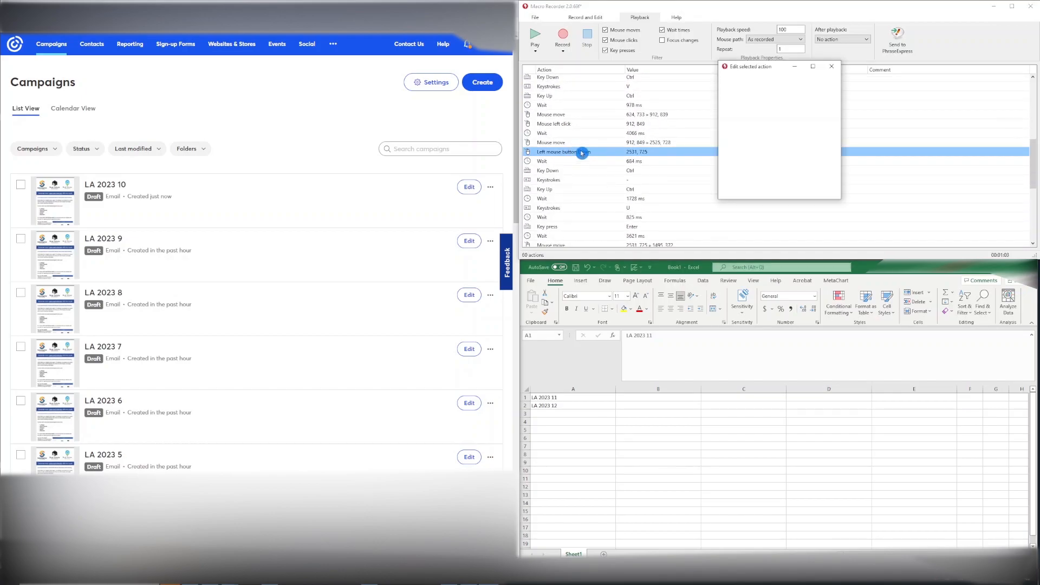
{"action": "left_click", "coordinate": [740, 146]}
{"action": "left_click", "coordinate": [738, 153]}
{"action": "left_click", "coordinate": [746, 190]}
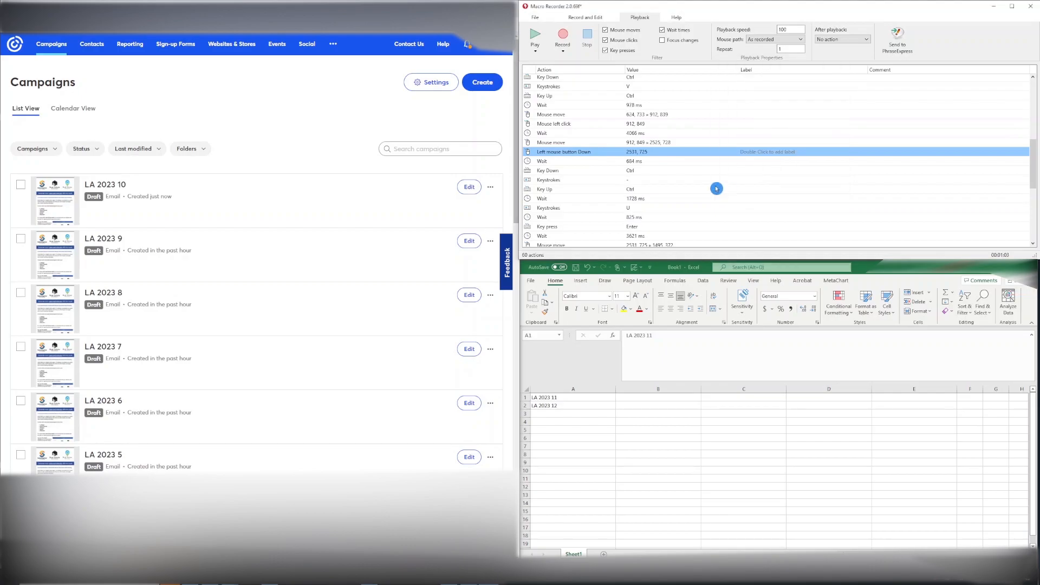
Step: Delete the left-button Up action at 110, 105 and change the Down action there to Click
{"action": "scroll", "coordinate": [583, 171], "scroll_direction": "up", "scroll_amount": 4}
{"action": "left_click", "coordinate": [580, 176]}
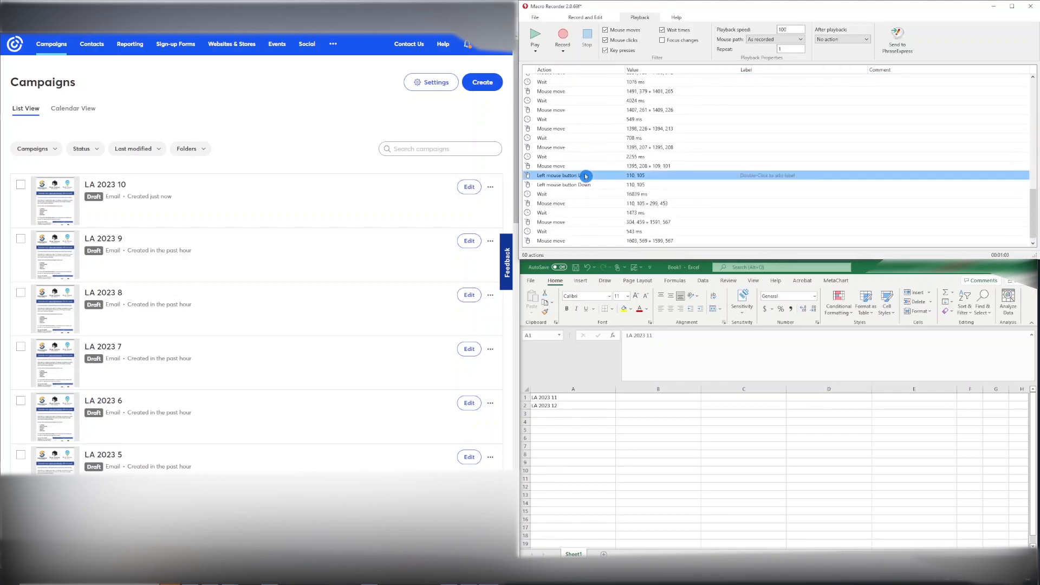
{"action": "key", "text": "Delete"}
{"action": "double_click", "coordinate": [587, 178]}
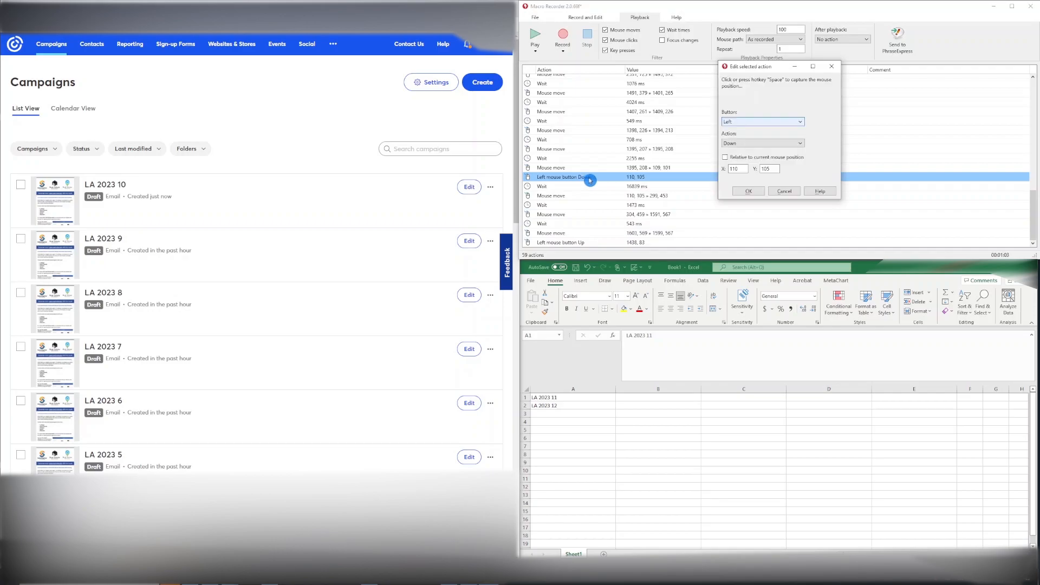
{"action": "left_click", "coordinate": [742, 144]}
{"action": "left_click", "coordinate": [739, 153]}
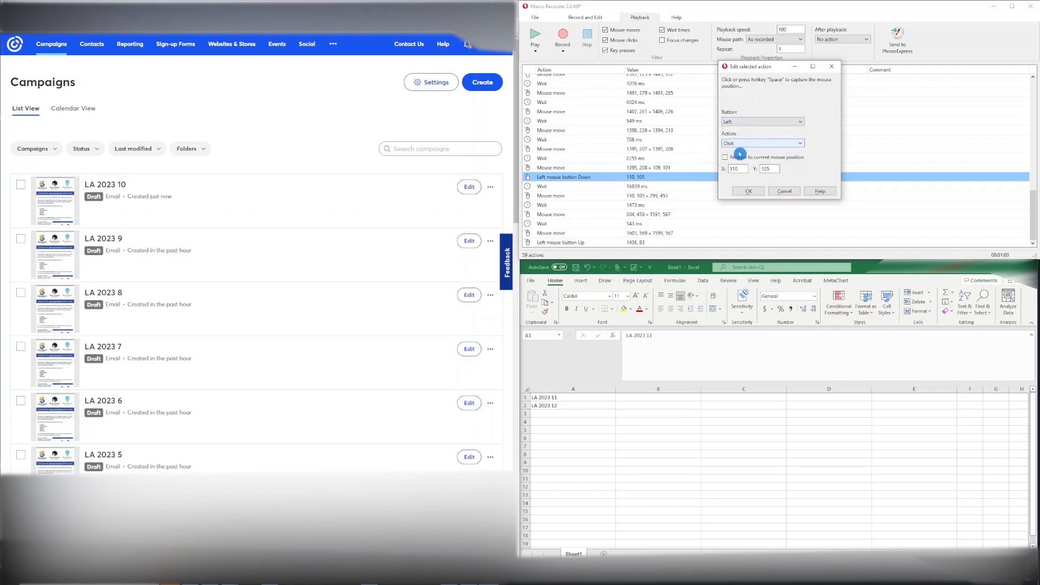
{"action": "left_click", "coordinate": [754, 191]}
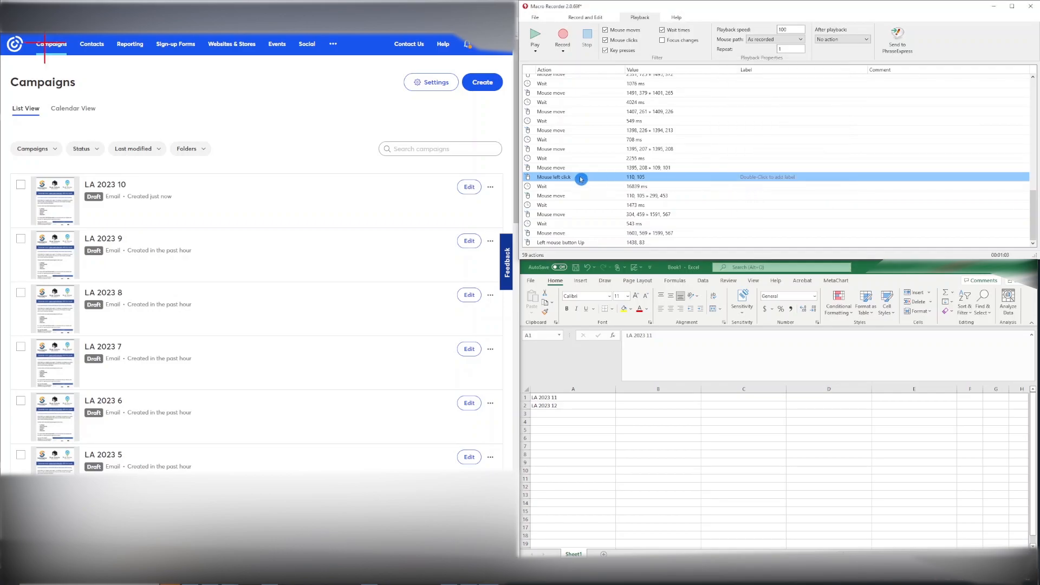
Step: Delete the leftover left-button Up action at the end of the macro
{"action": "left_click", "coordinate": [569, 245]}
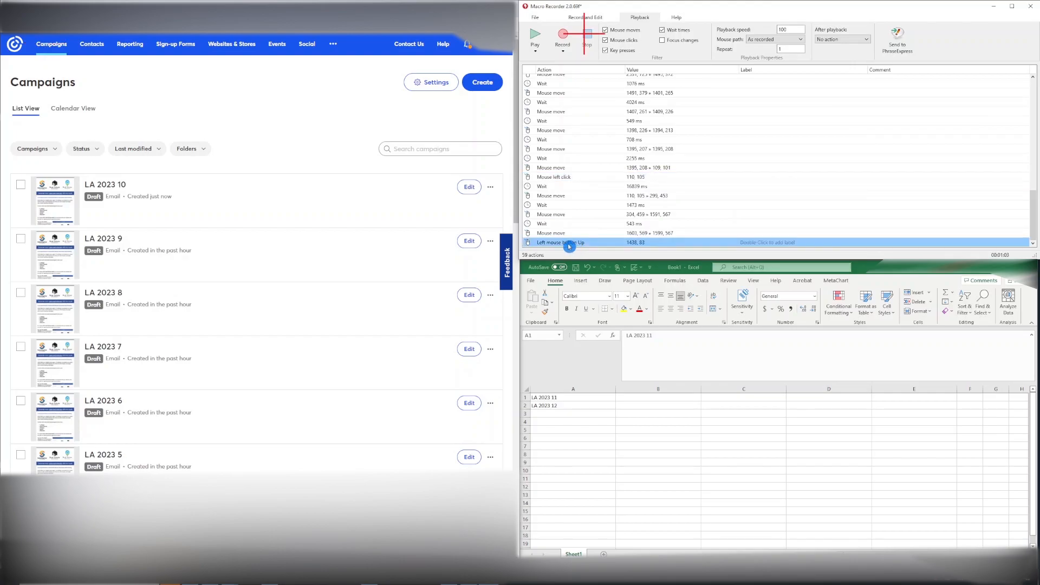
{"action": "key", "text": "Delete"}
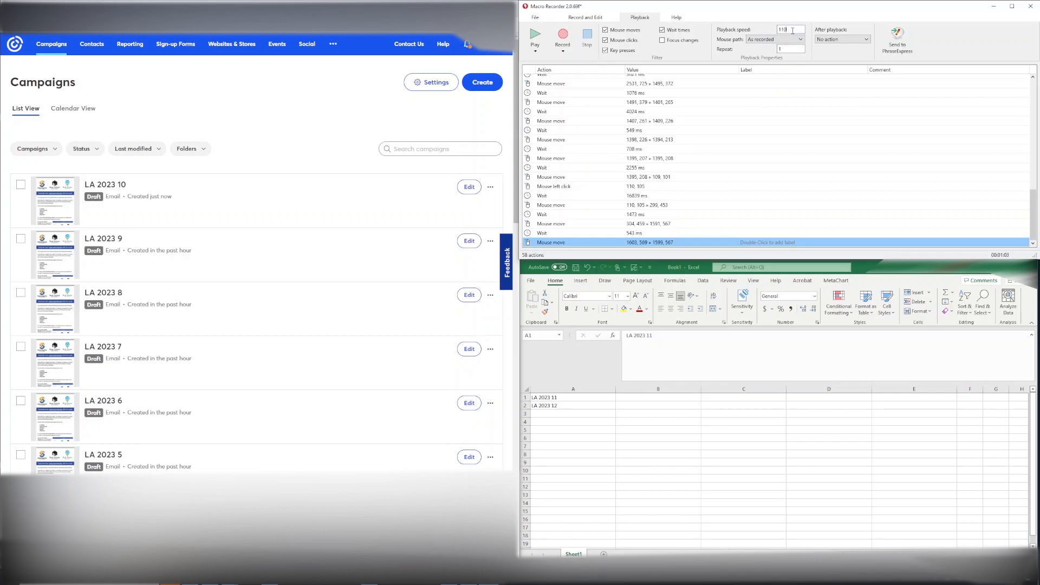
Step: Set the playback speed to 110 and play the macro to create the next campaign copy
{"action": "left_click", "coordinate": [792, 30]}
{"action": "left_click", "coordinate": [535, 37]}
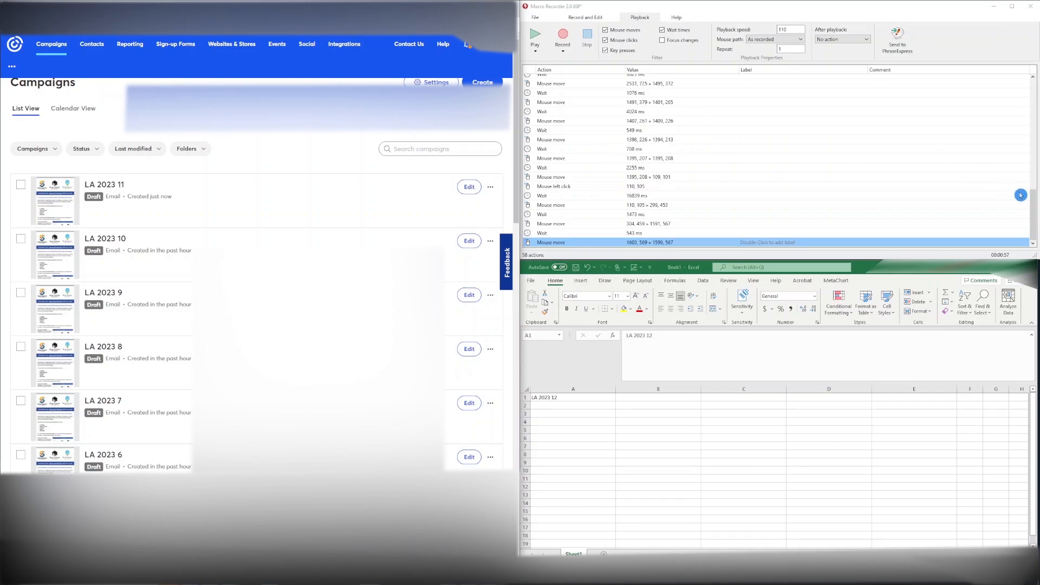
{"action": "left_click_drag", "start_coordinate": [1033, 214], "coordinate": [1034, 79]}
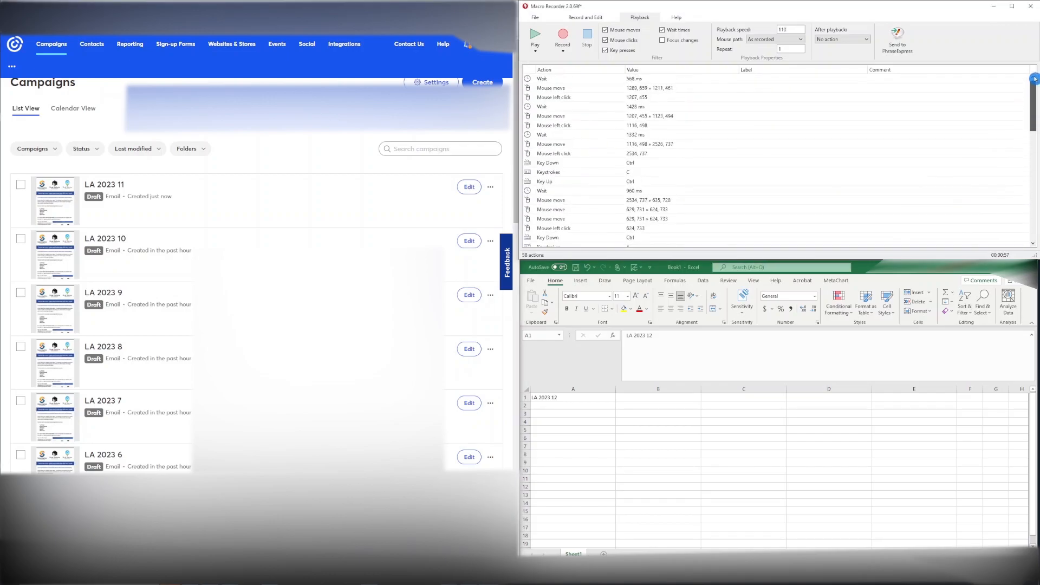
Step: Label the macro's first action "start" and its last action, the final mouse move, "finish"
{"action": "double_click", "coordinate": [744, 78]}
{"action": "type", "text": "sta"}
{"action": "left_click", "coordinate": [835, 105]}
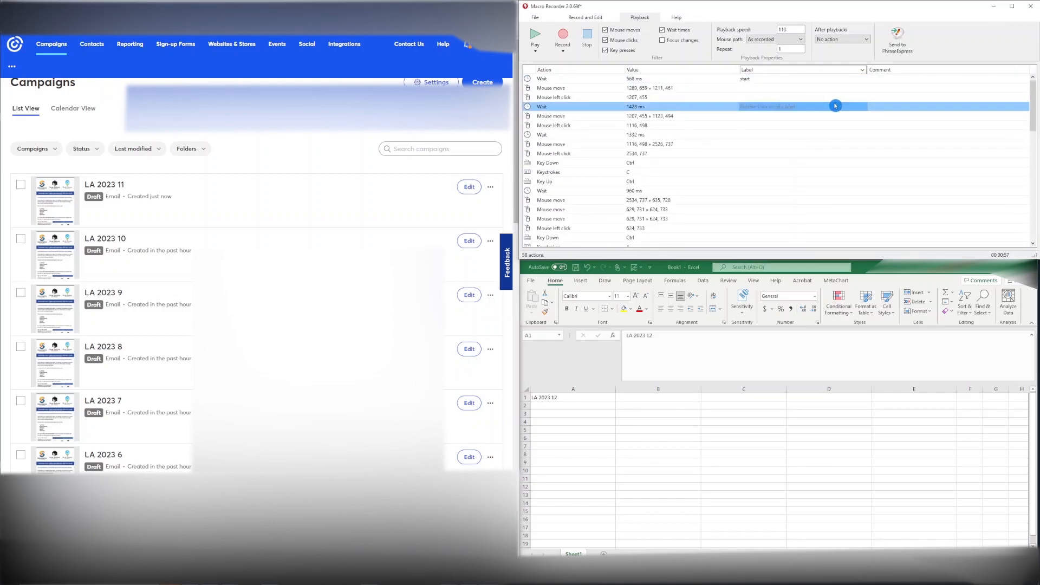
{"action": "left_click_drag", "start_coordinate": [1032, 103], "coordinate": [1031, 212]}
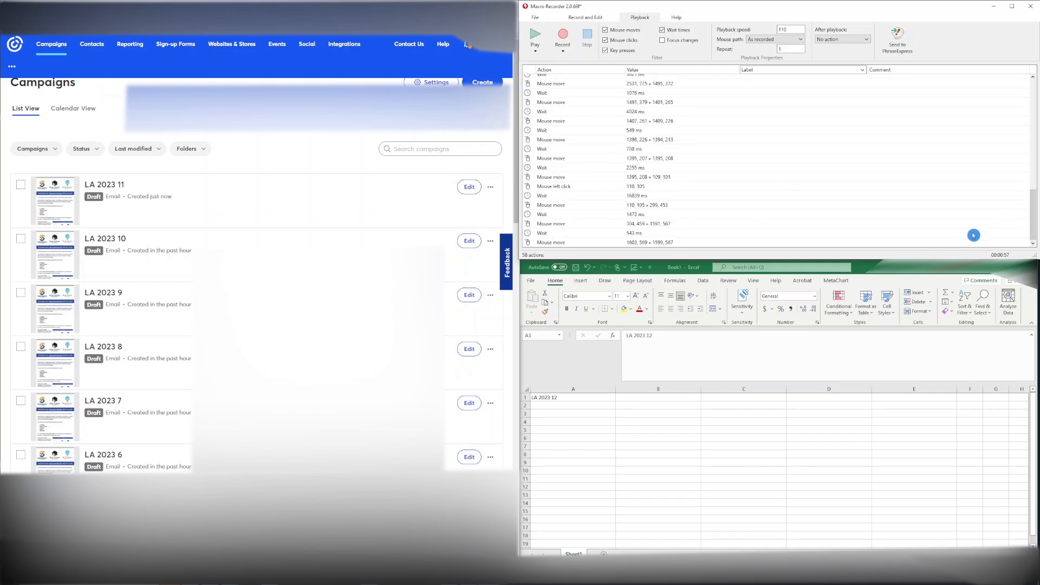
{"action": "left_click", "coordinate": [790, 242]}
{"action": "left_click", "coordinate": [781, 242]}
{"action": "type", "text": "finish"}
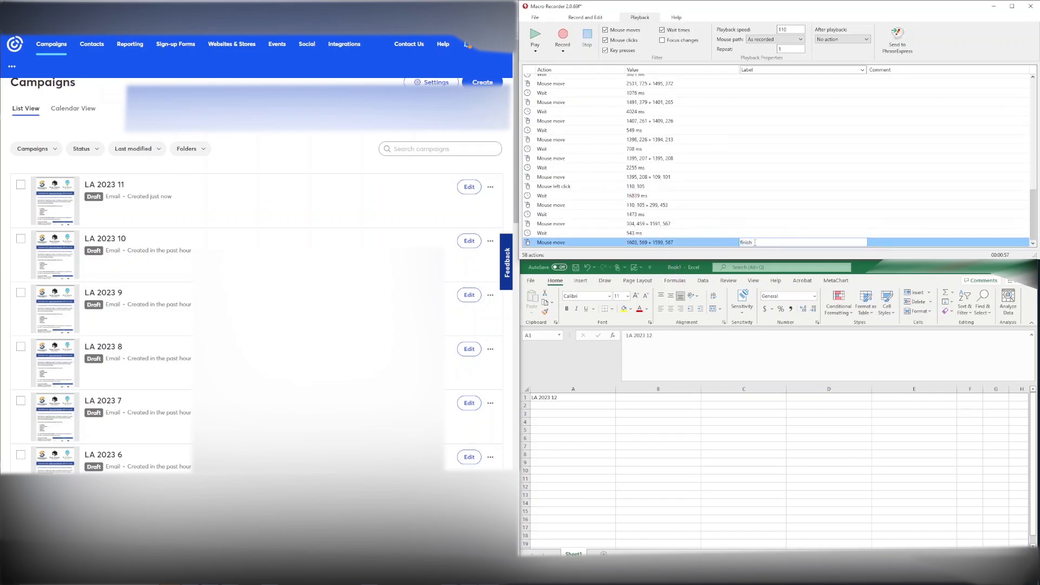
{"action": "left_click", "coordinate": [606, 246]}
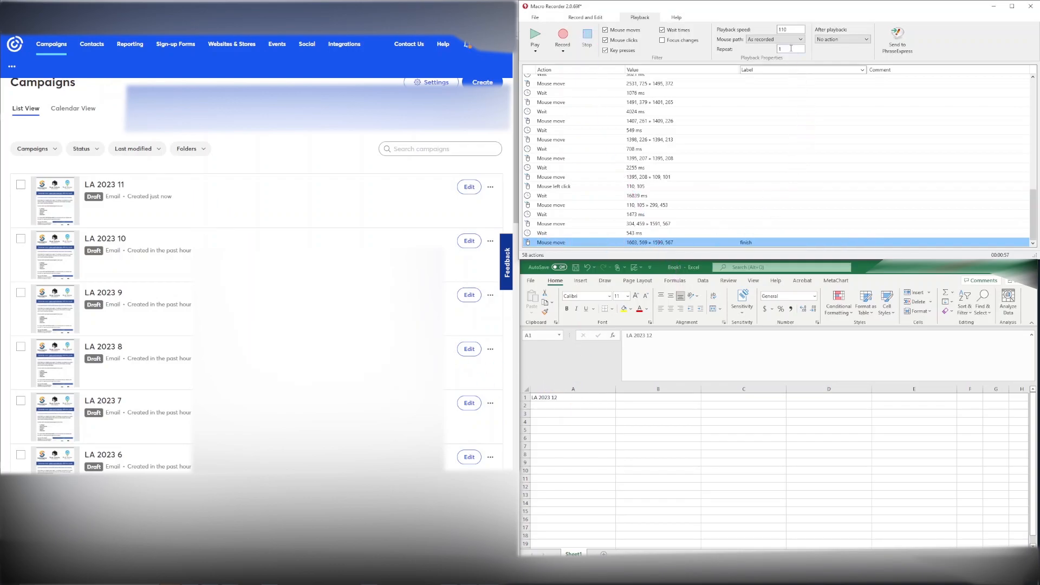
Step: Set the playback repeat count to 10 and paste a copy of all the macro's actions after the last one
{"action": "left_click", "coordinate": [572, 243]}
{"action": "key", "text": "ctrl+a"}
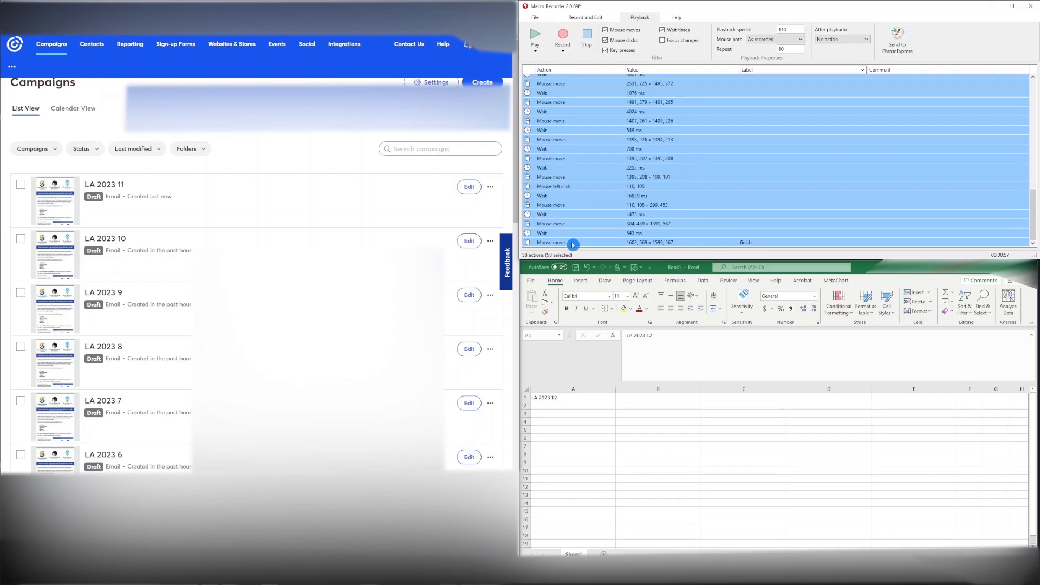
{"action": "left_click", "coordinate": [572, 244]}
{"action": "key", "text": "ctrl+v"}
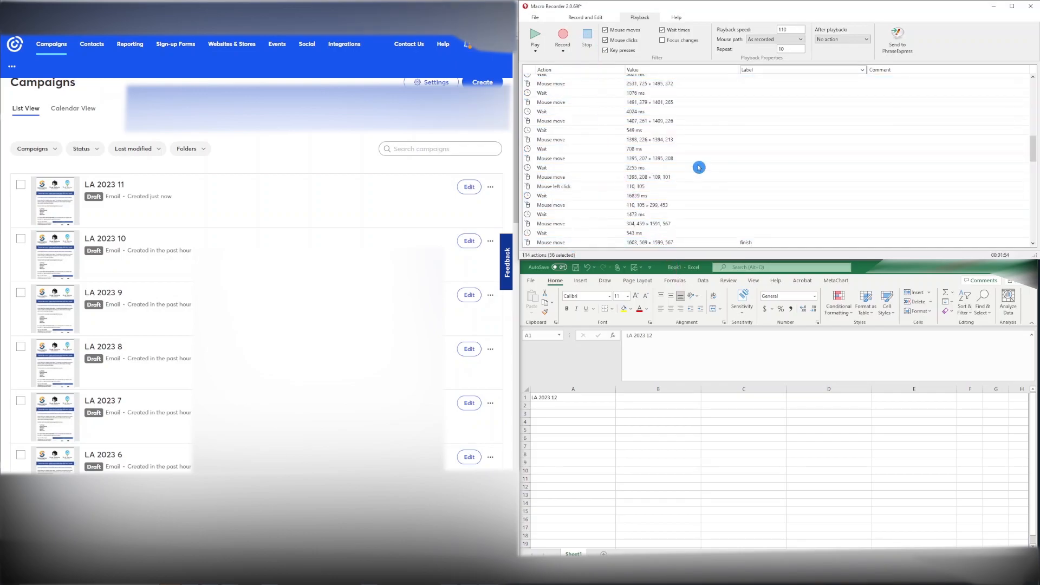